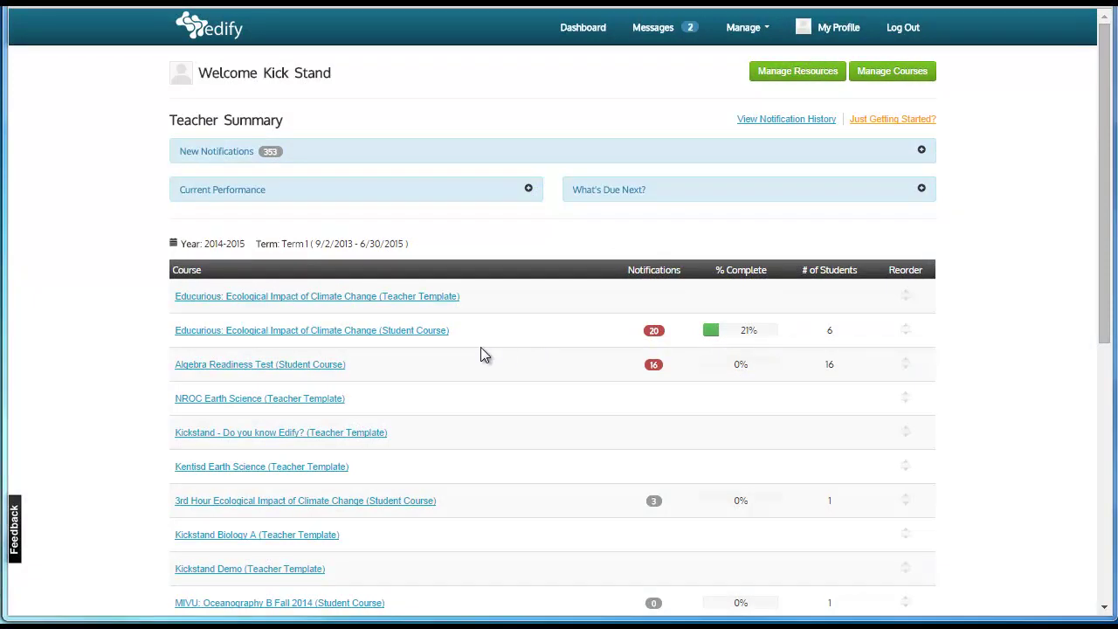
- Open the 'Educurious: Ecological Impact of Climate Change (Student Course)' from the Dashboard
left_click(390, 339)
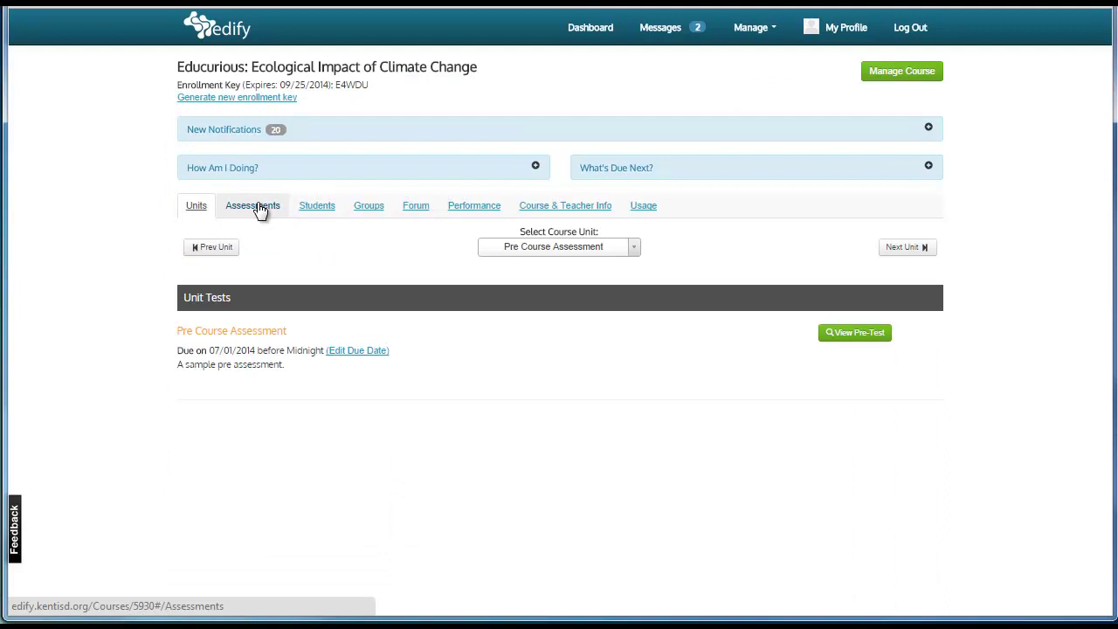
- Show the Pre Course Assessment's five student attempts with dates and current and best scores
left_click(257, 206)
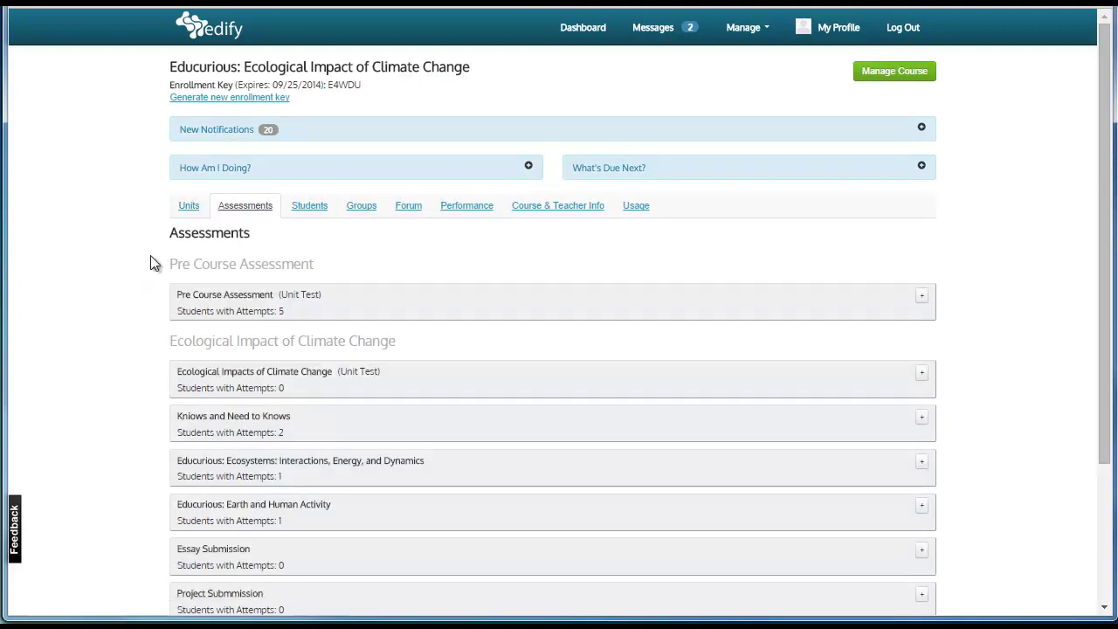
left_click(922, 297)
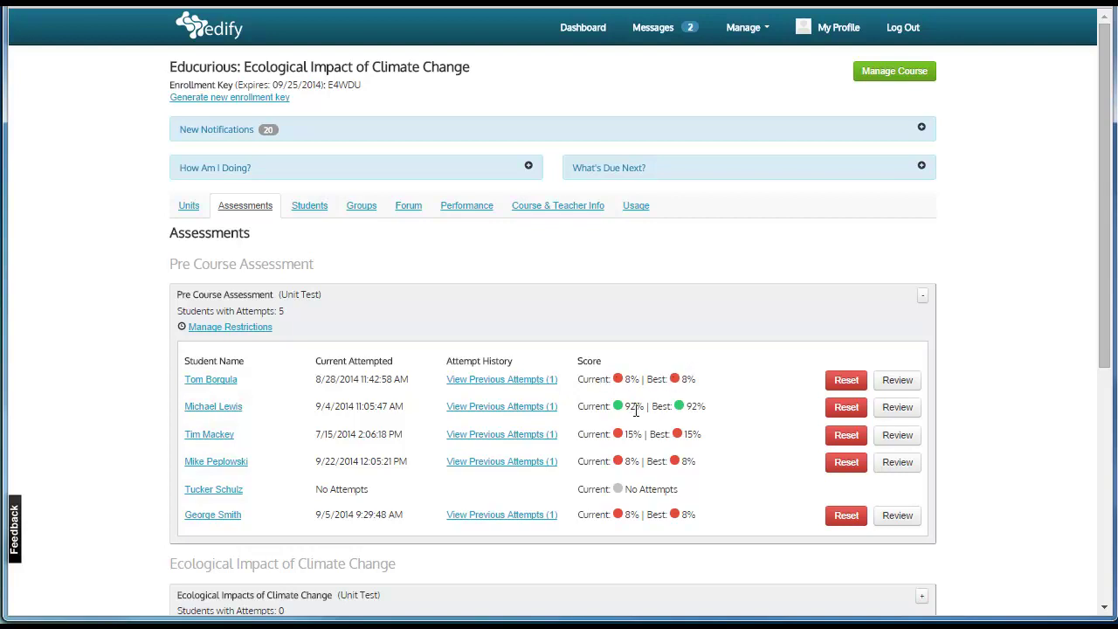
- Open the first student's Pre Course Assessment attempt and check Question 1's score and answer
left_click(908, 383)
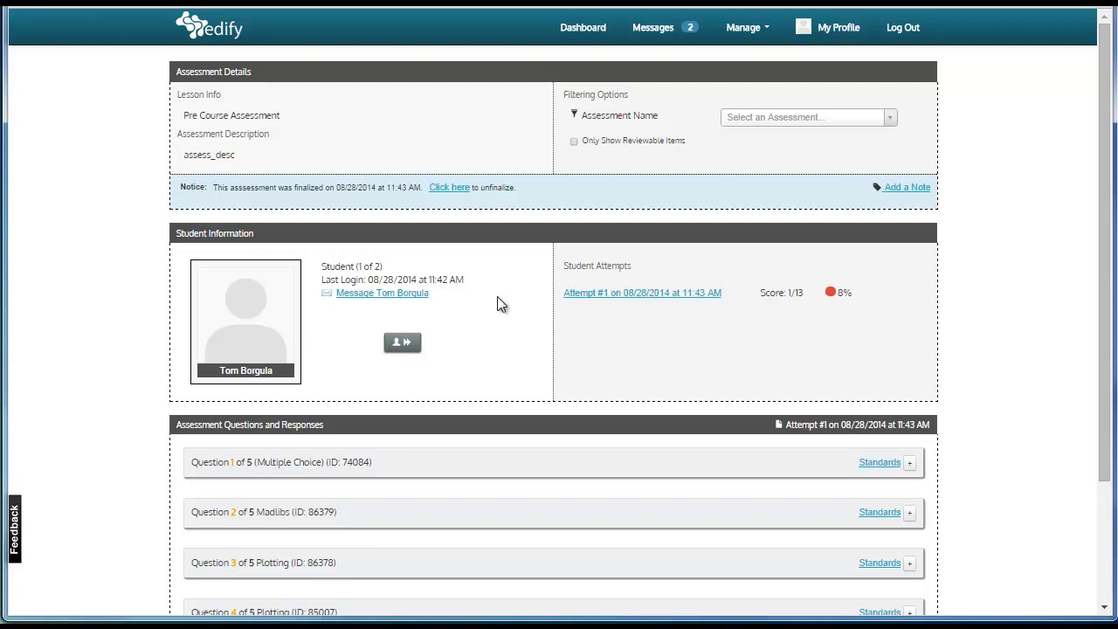
scroll(497, 301, "down", 3)
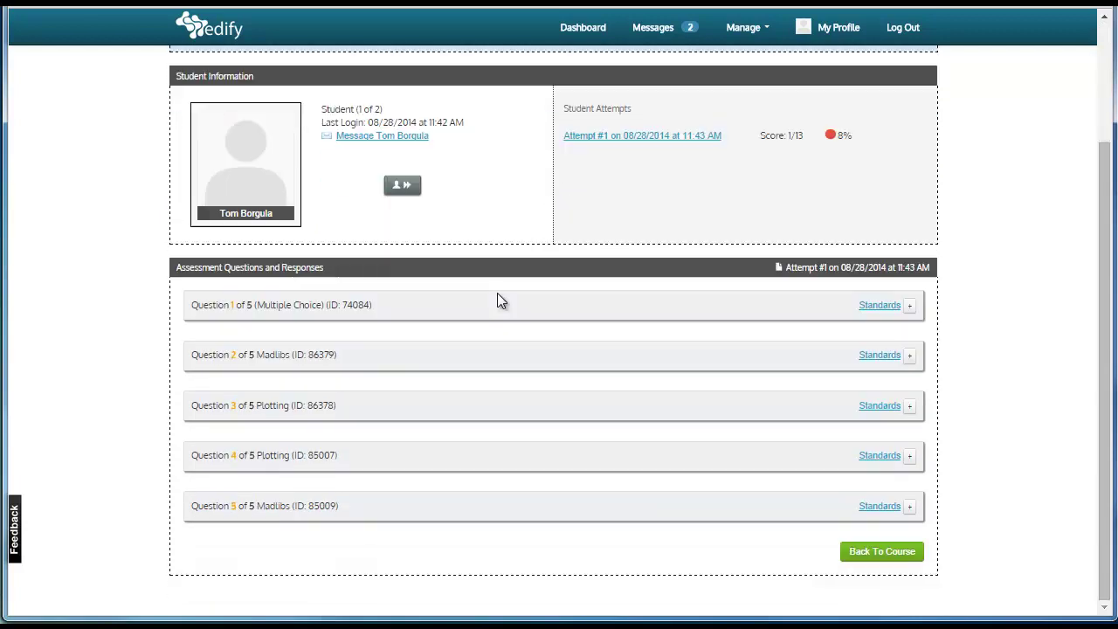
left_click(910, 306)
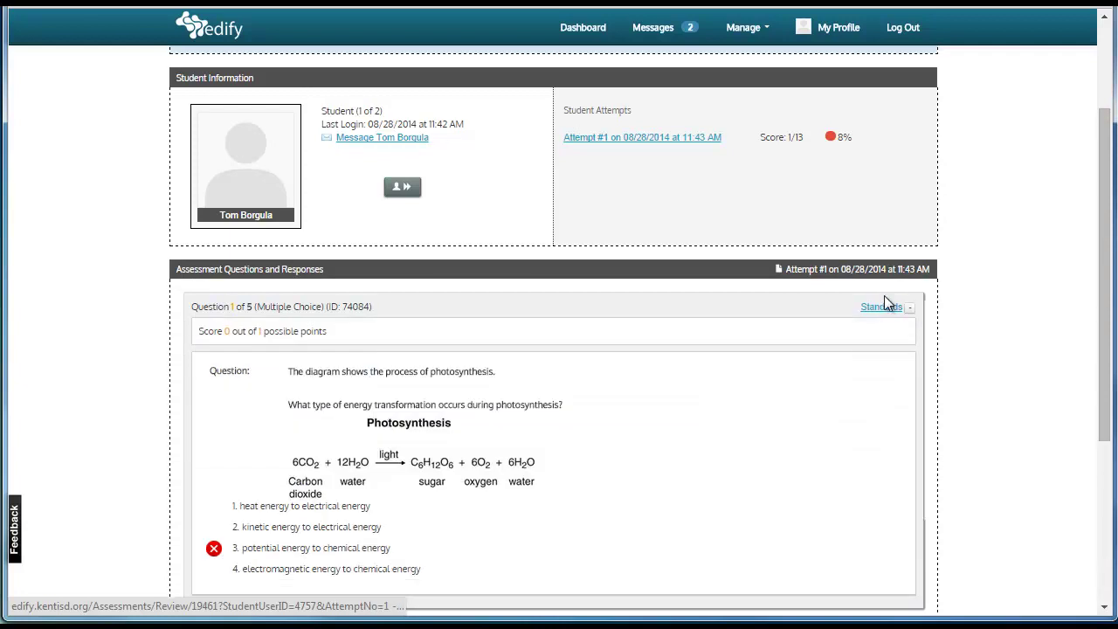
scroll(772, 273, "down", 1)
scroll(773, 274, "down", 1)
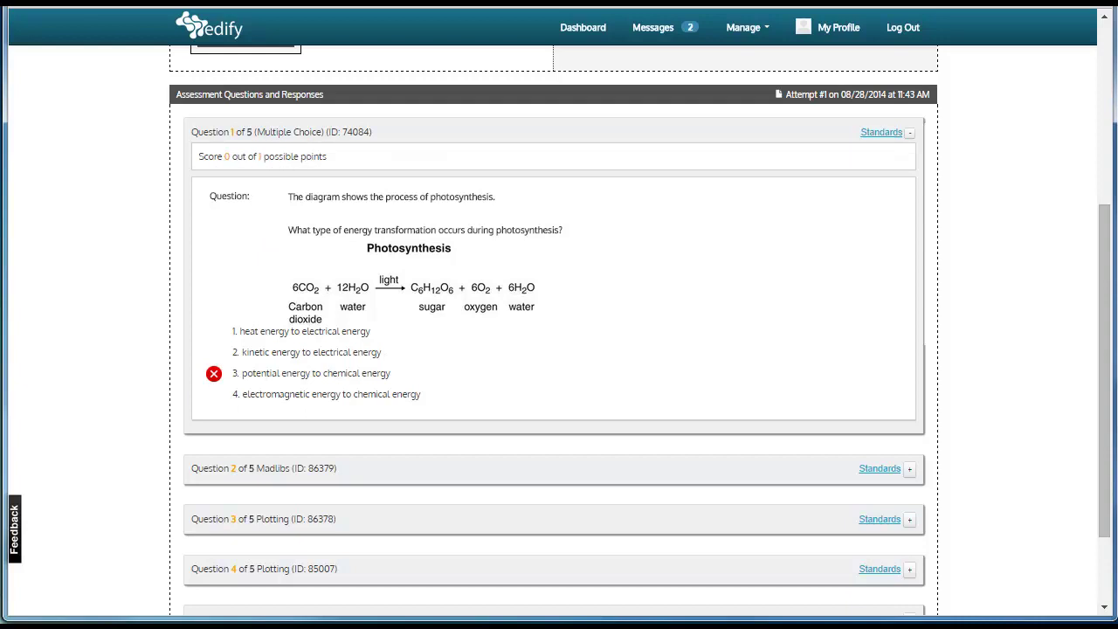
left_click(910, 134)
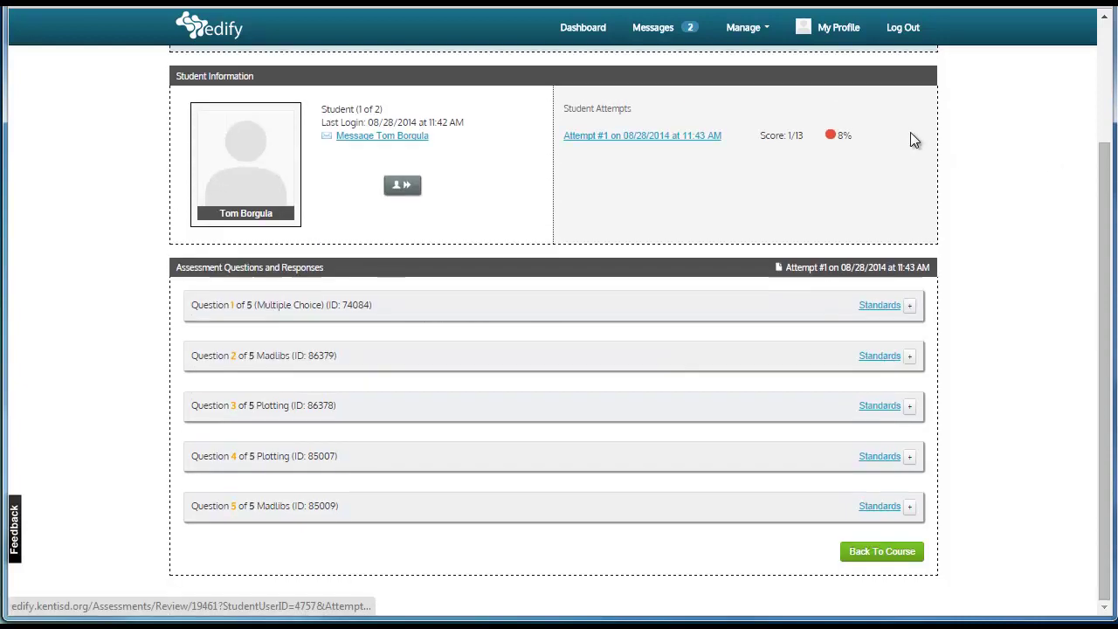
- Check Question 2's score and the student's answers, then collapse it
left_click(910, 356)
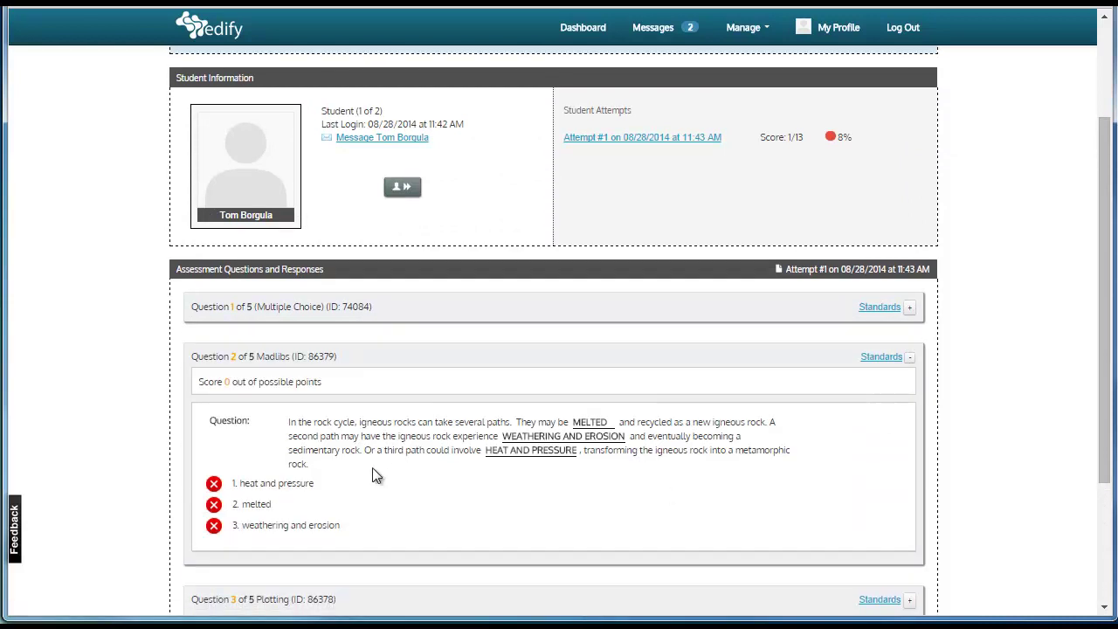
scroll(399, 384, "down", 1)
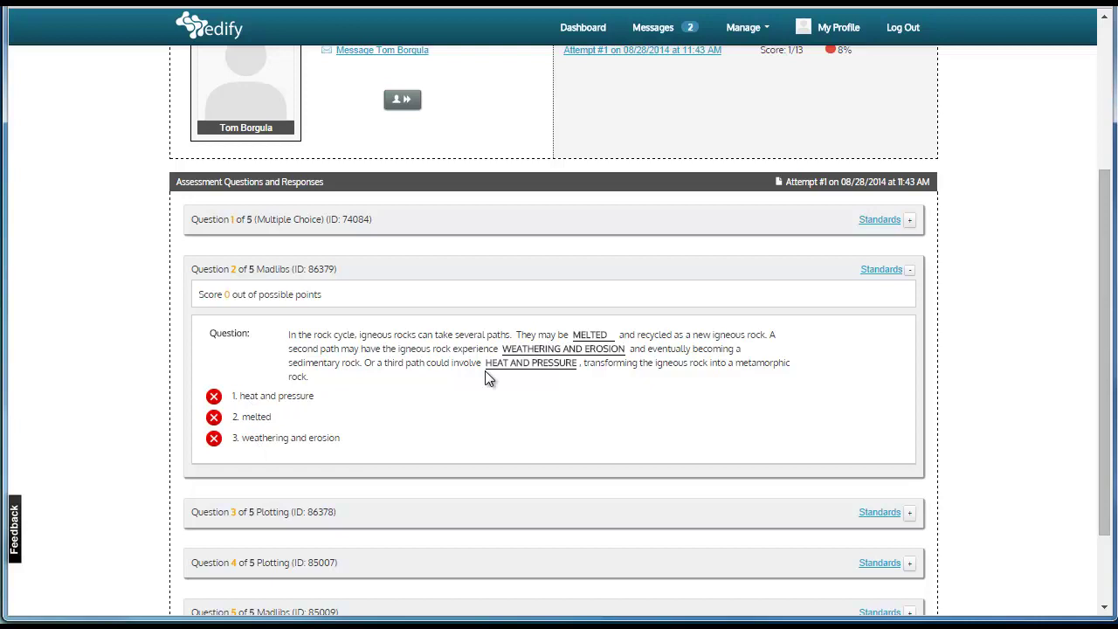
left_click(913, 274)
scroll(794, 480, "up", 3)
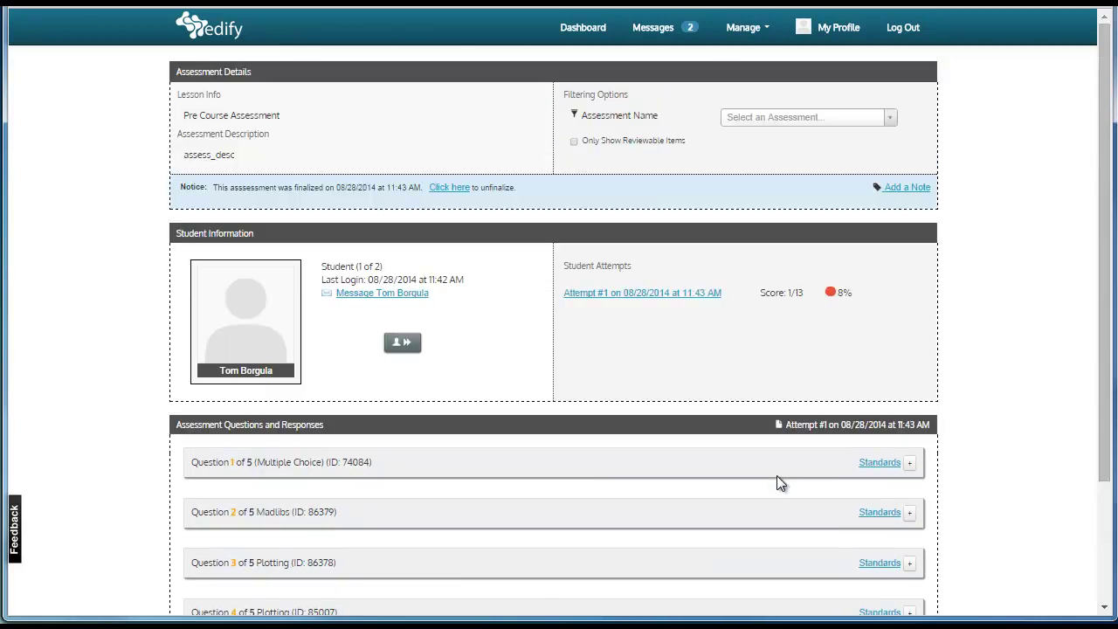
left_click(346, 299)
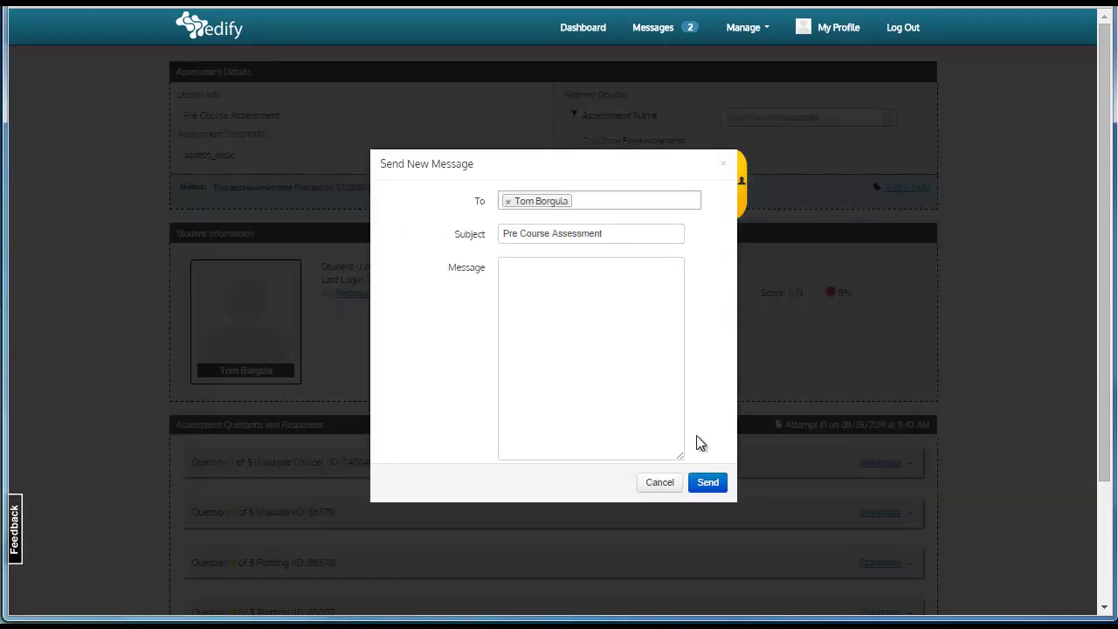
left_click(662, 484)
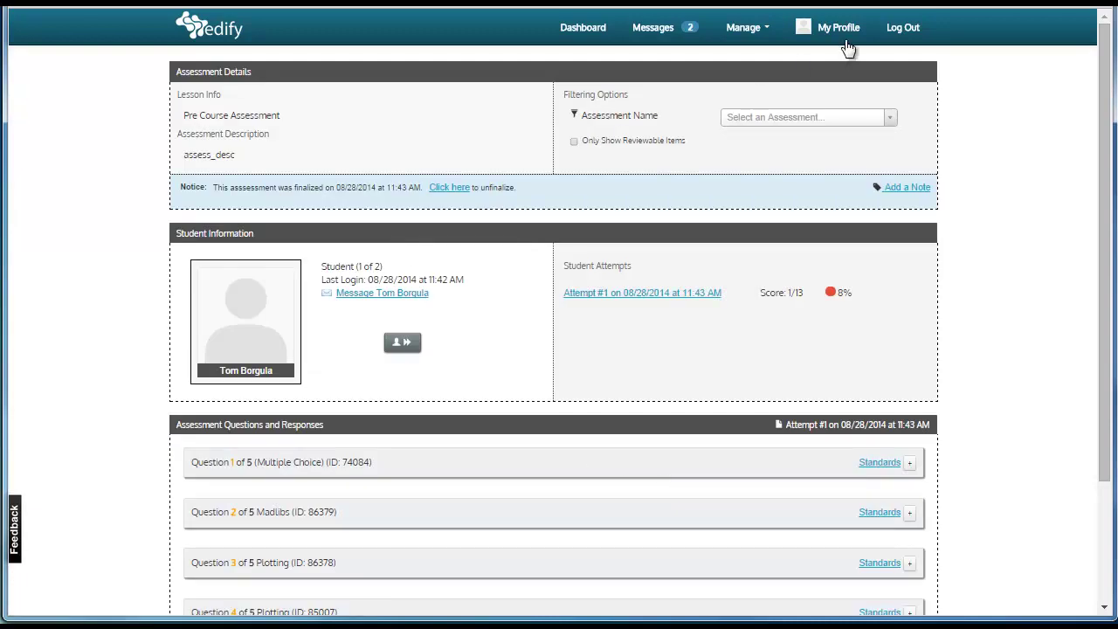
left_click(920, 198)
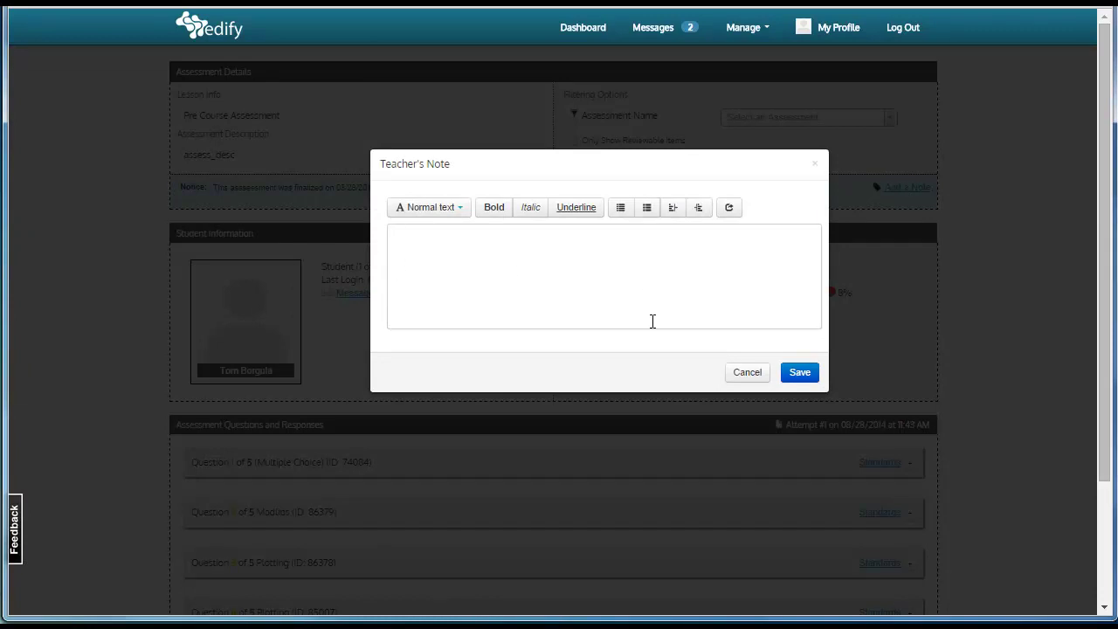
left_click(754, 372)
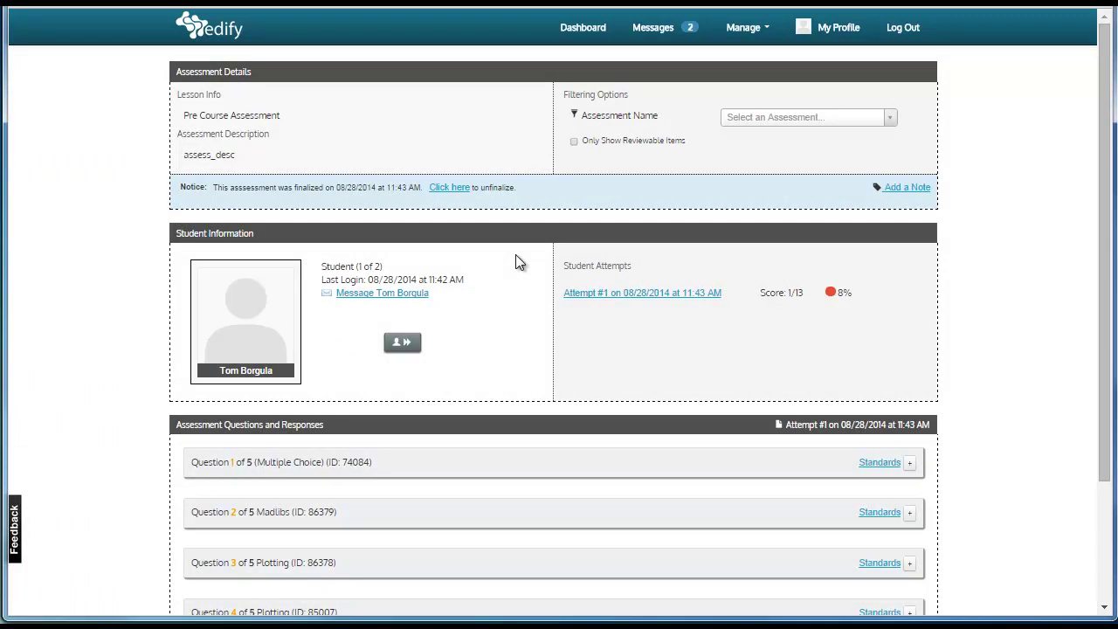
- Go to the next student's Organic Molecules Unit Test attempt and inspect the photosynthesis Question 1
left_click(409, 349)
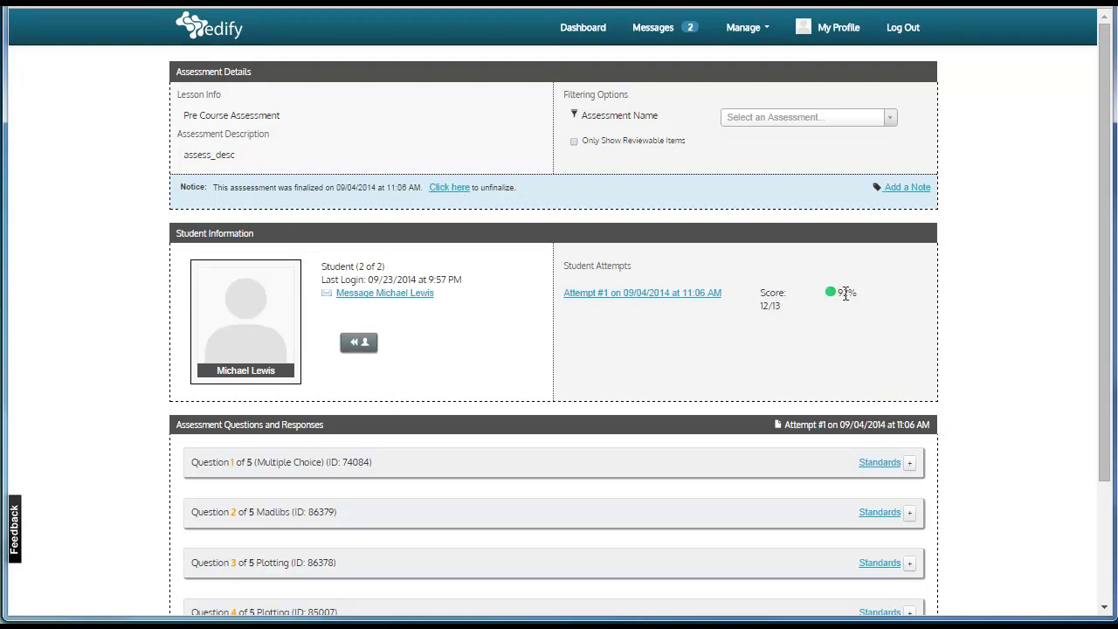
scroll(953, 449, "down", 1)
left_click(910, 377)
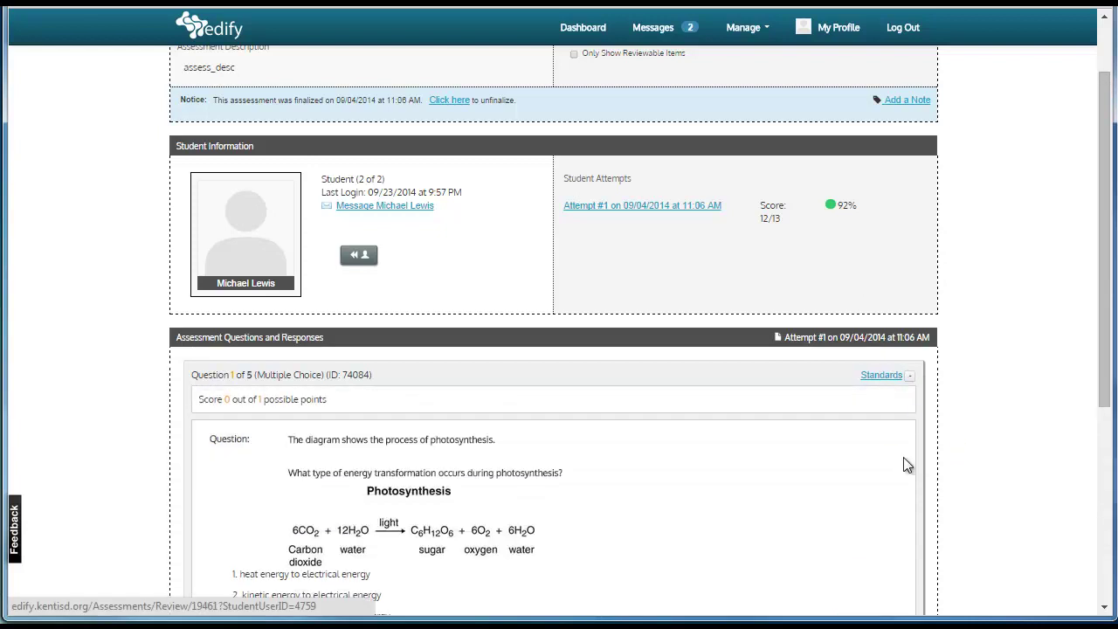
scroll(783, 398, "down", 3)
left_click(909, 114)
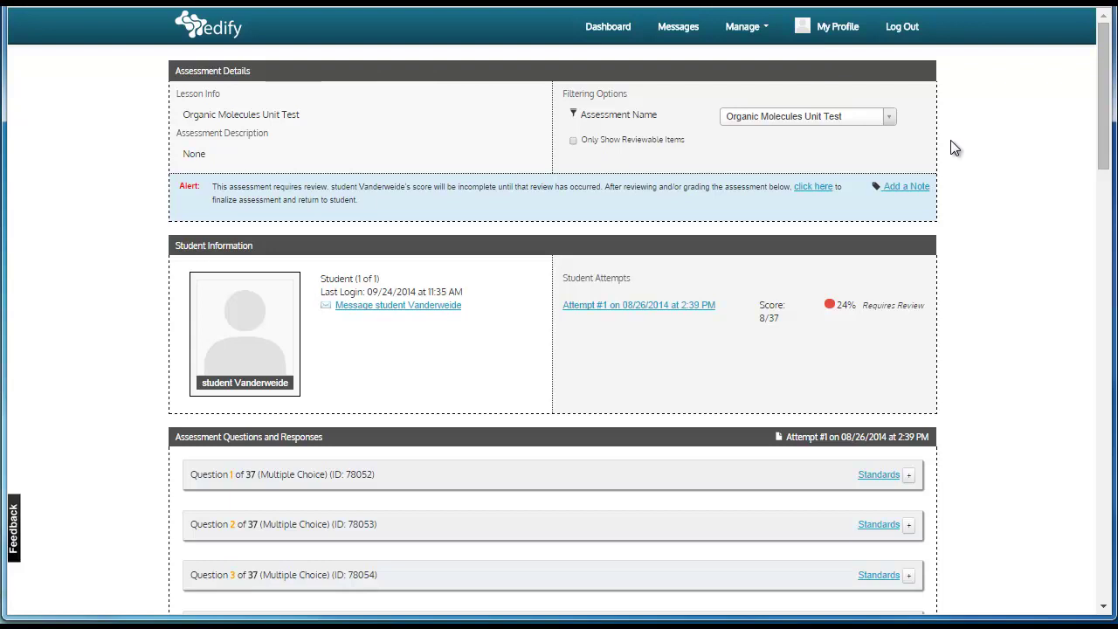
- Filter the attempt to only reviewable items and scroll down to Question 37
left_click(573, 141)
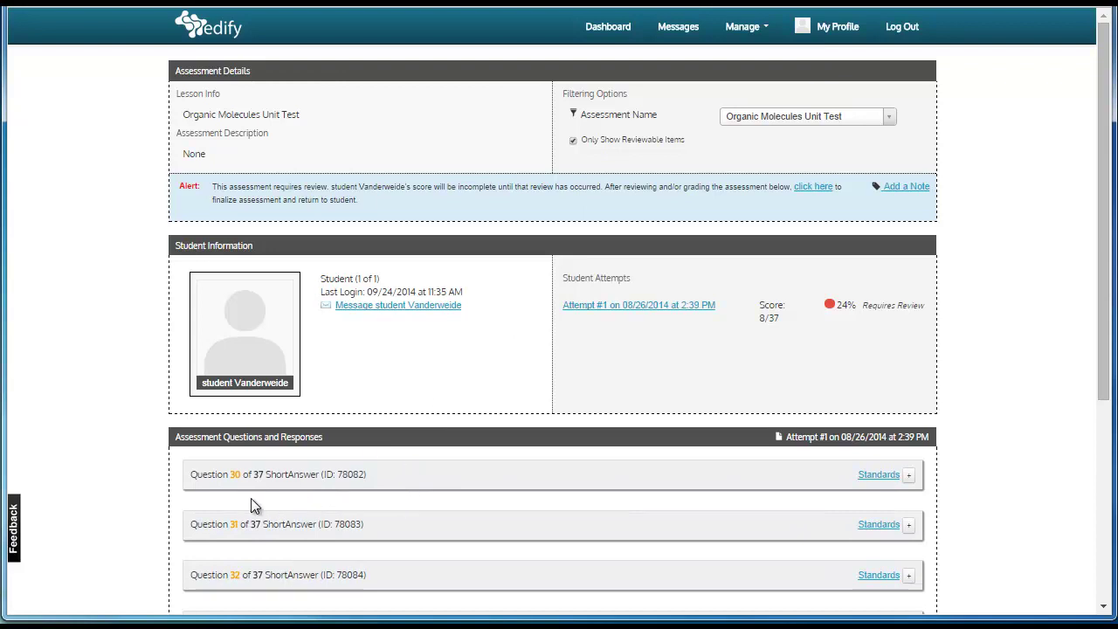
scroll(594, 463, "down", 3)
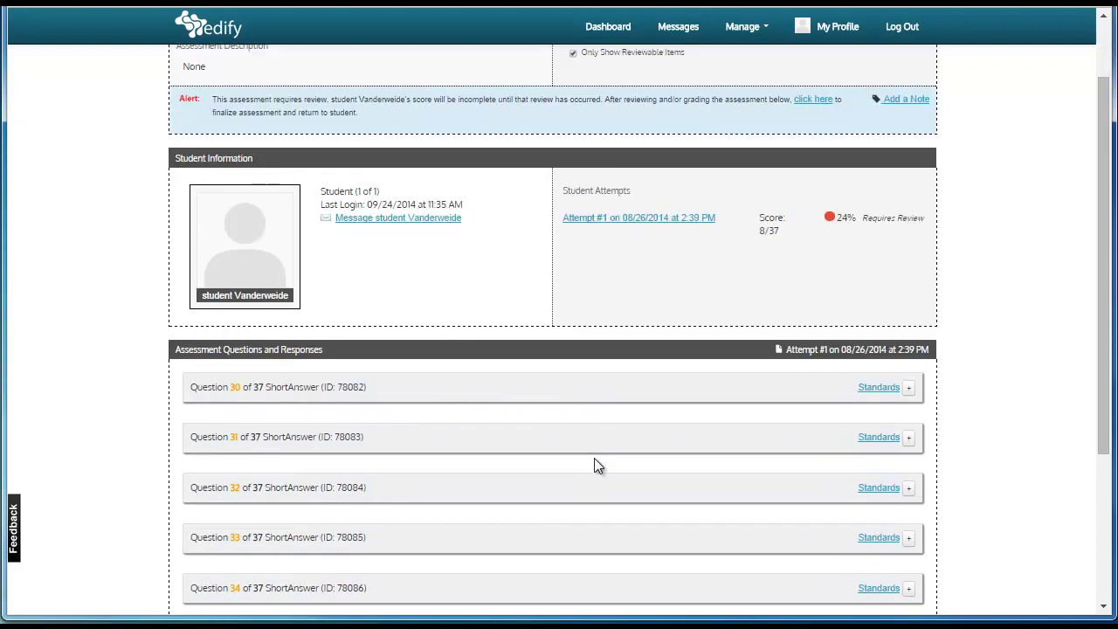
scroll(914, 309, "up", 3)
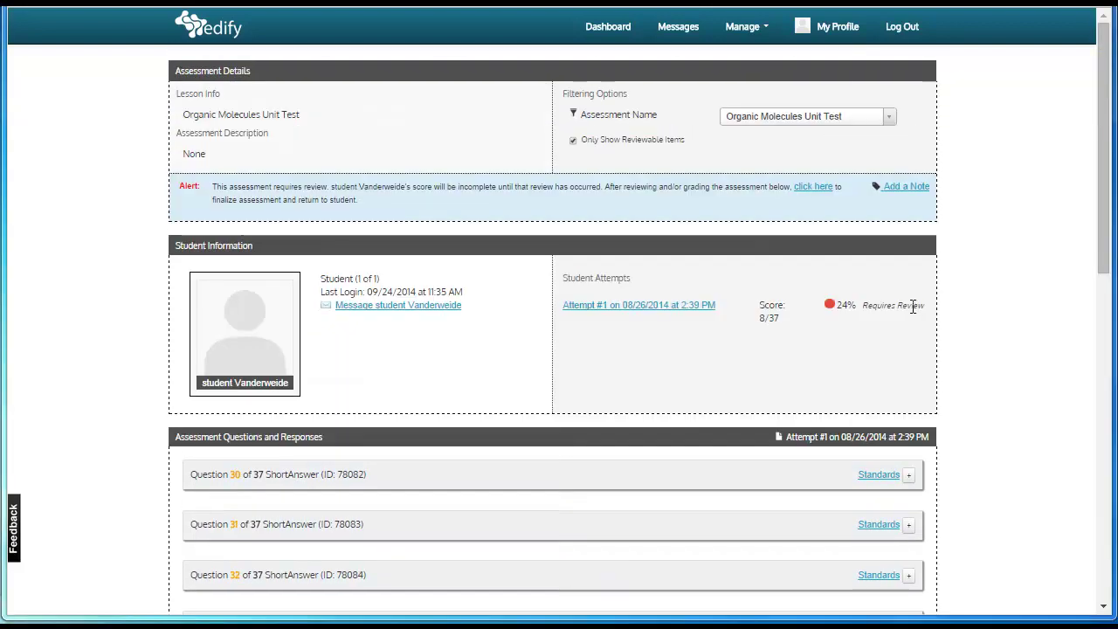
scroll(1091, 250, "down", 2)
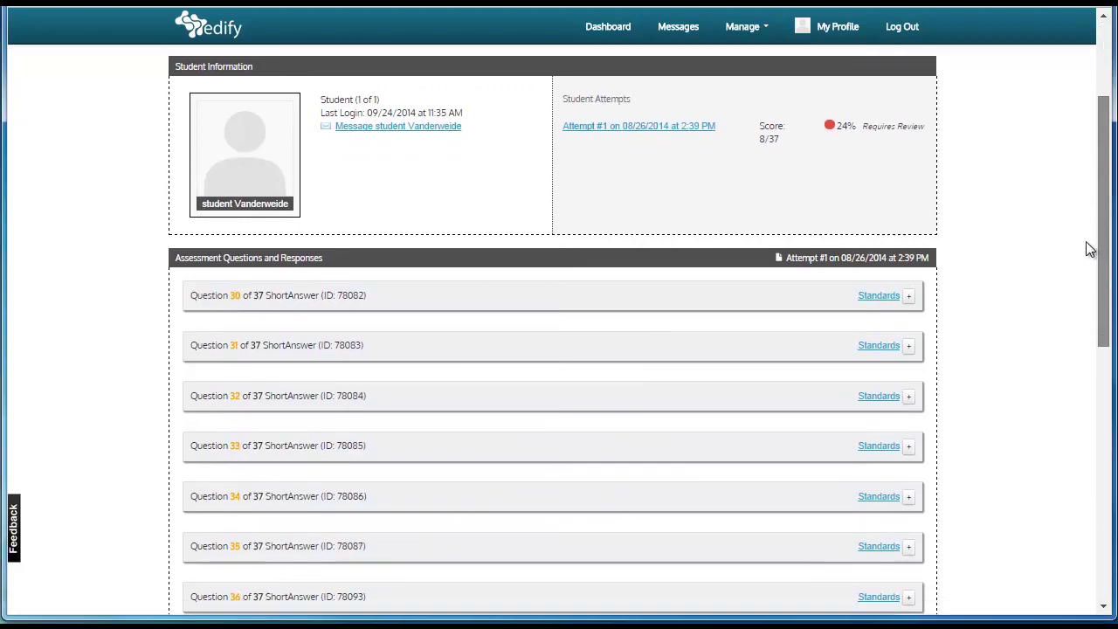
left_click_drag(1090, 250, 1091, 400)
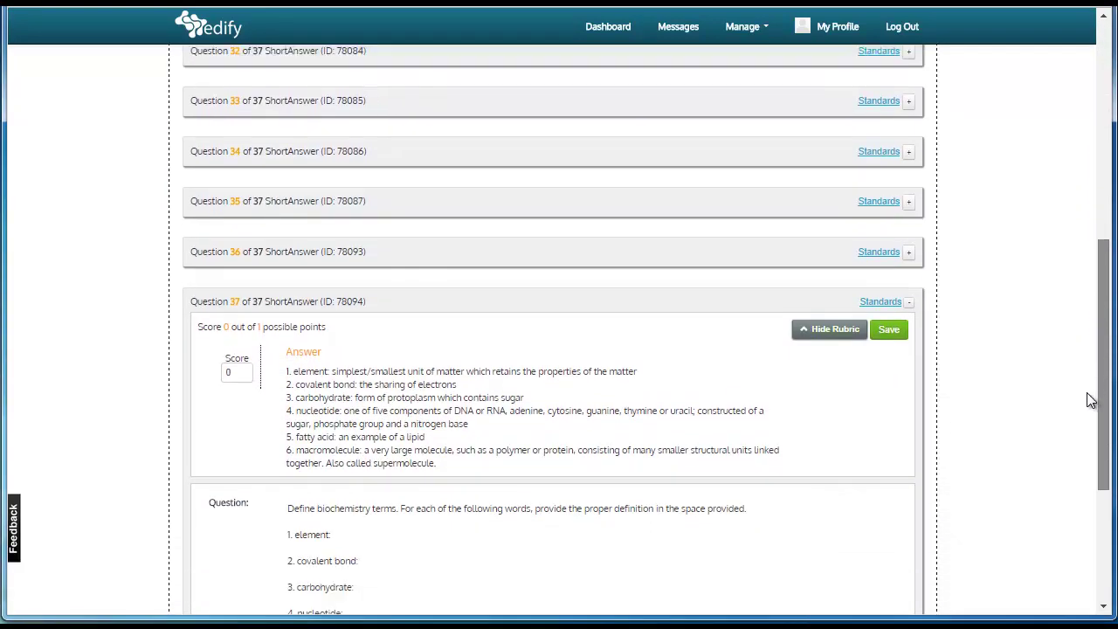
scroll(1083, 428, "down", 3)
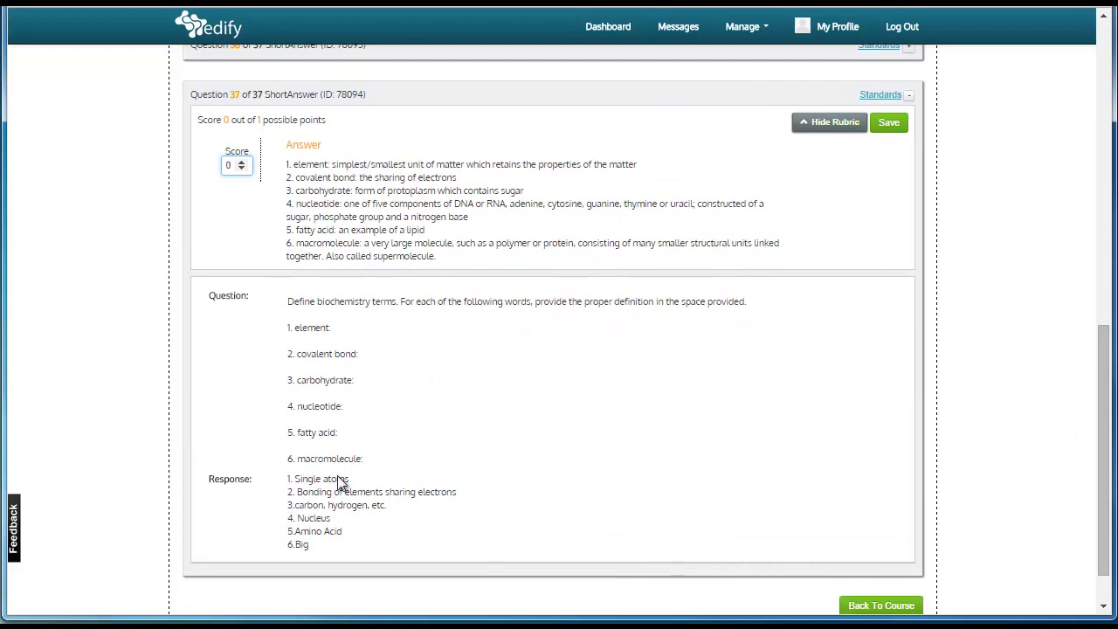
- Award Question 37 a score of 1 out of 1 and save it
left_click(242, 164)
left_click(888, 123)
left_click(830, 123)
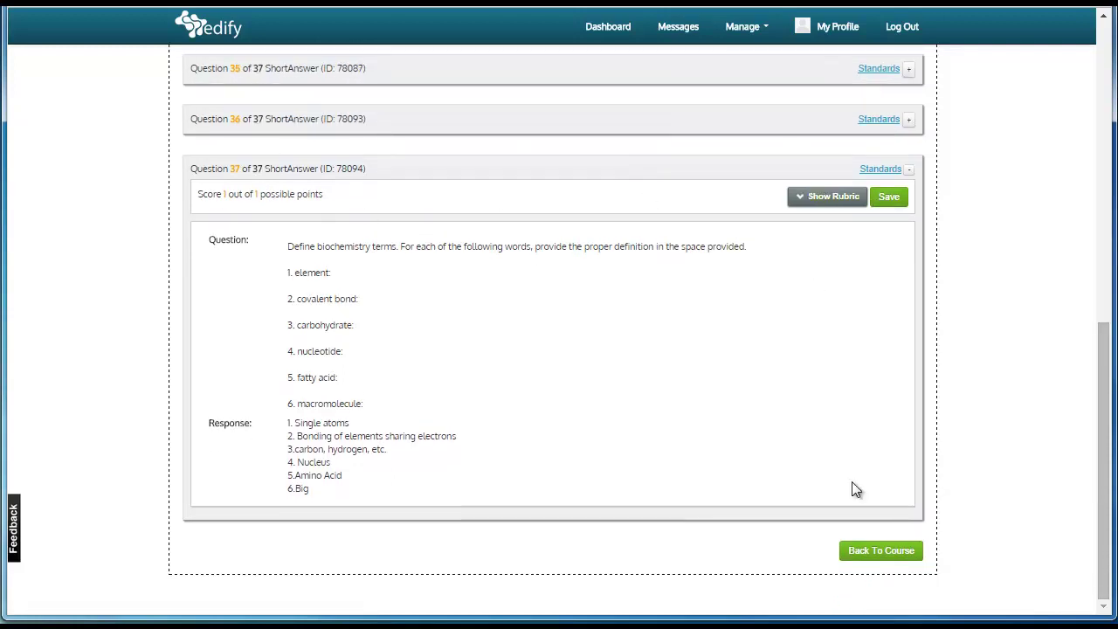
left_click(909, 170)
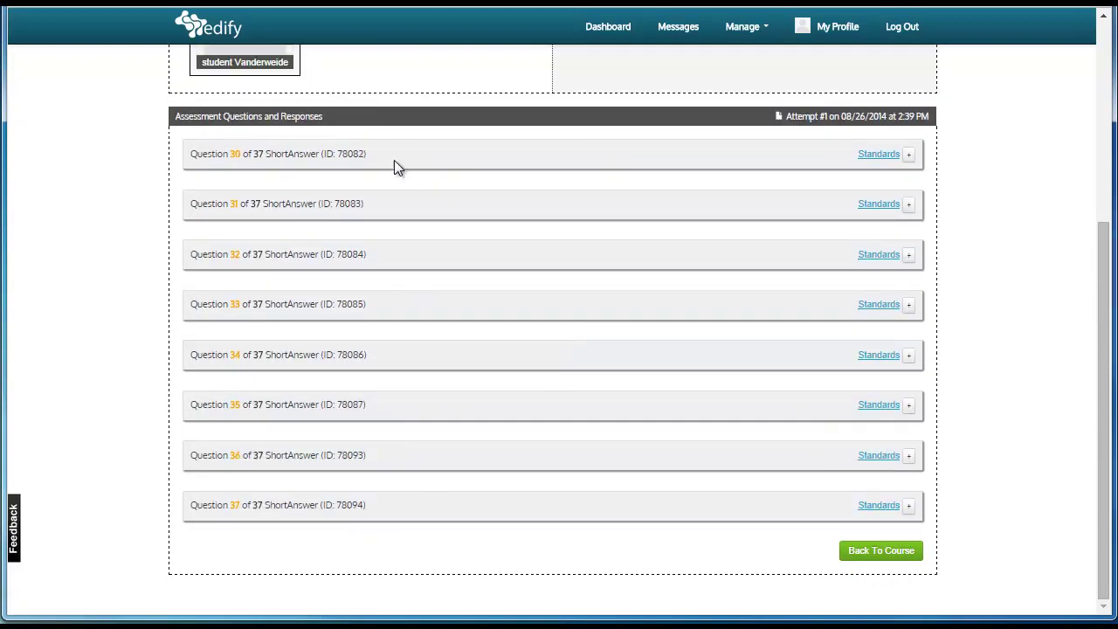
- Leave the attempt, now totalling 9/37, and return to the Biology A course page
scroll(550, 255, "up", 3)
scroll(537, 267, "up", 1)
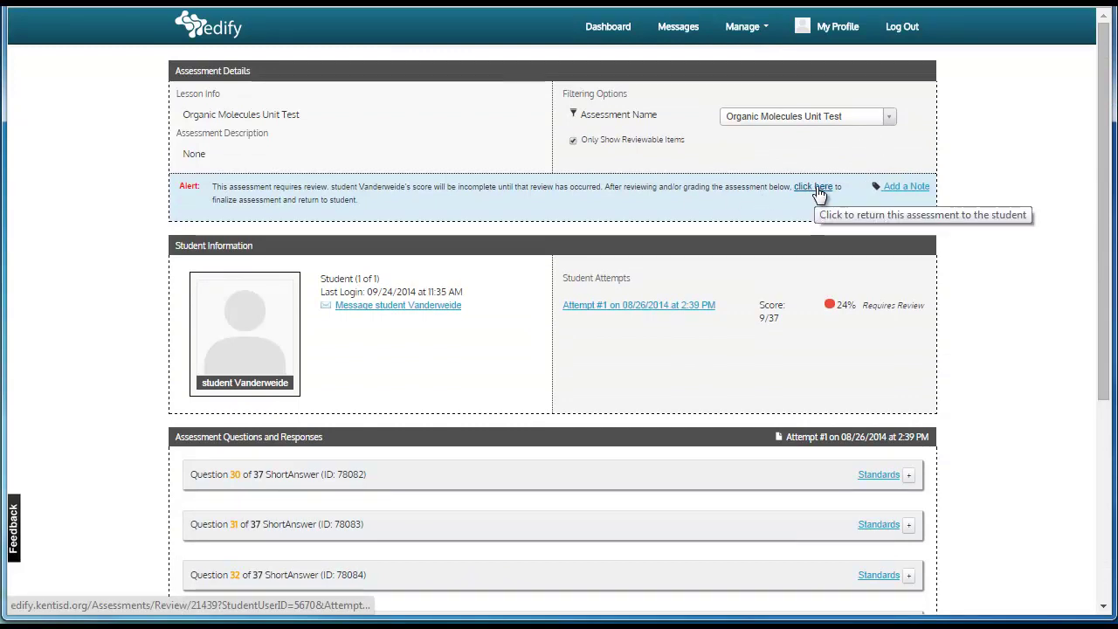
scroll(755, 182, "down", 1)
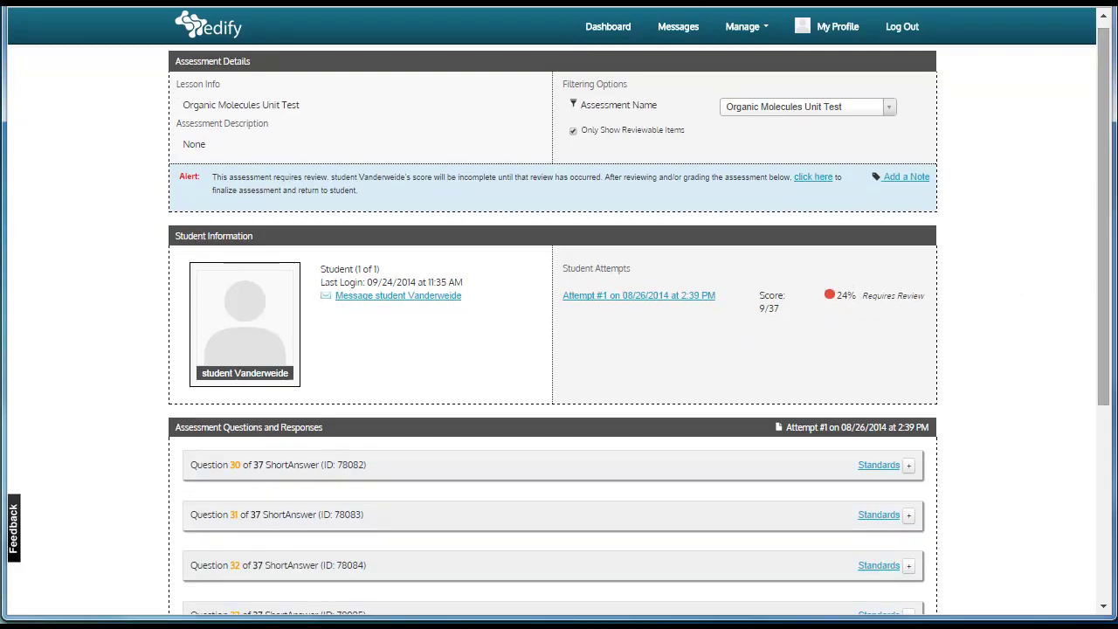
left_click_drag(1104, 251, 1054, 481)
left_click(888, 559)
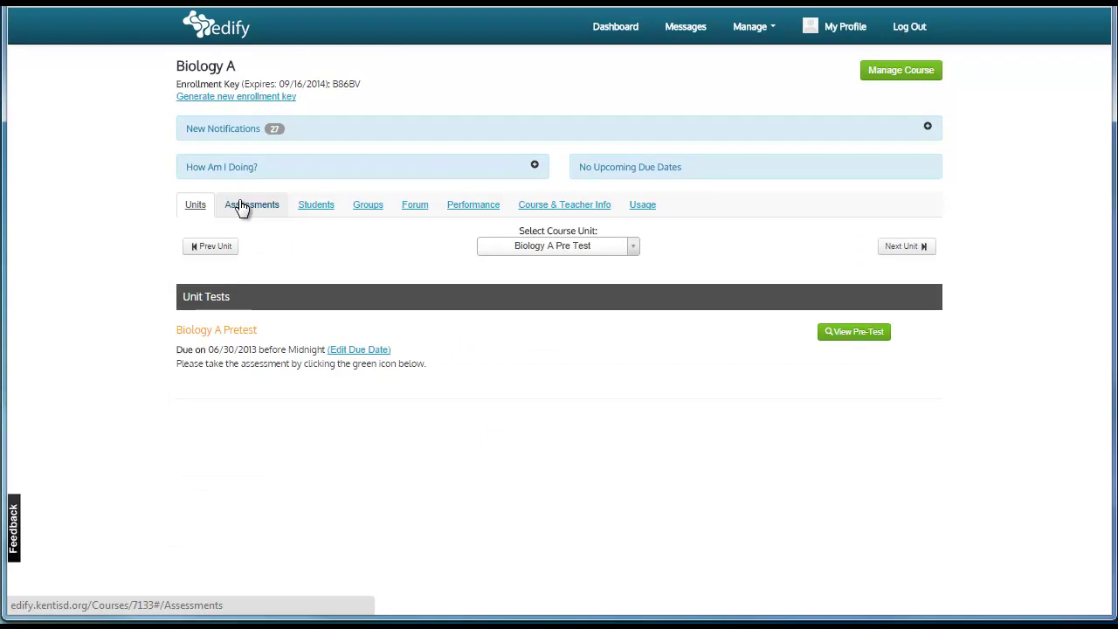
- Reset the student's 44% Biology A Pretest attempt and confirm the reset
left_click(242, 208)
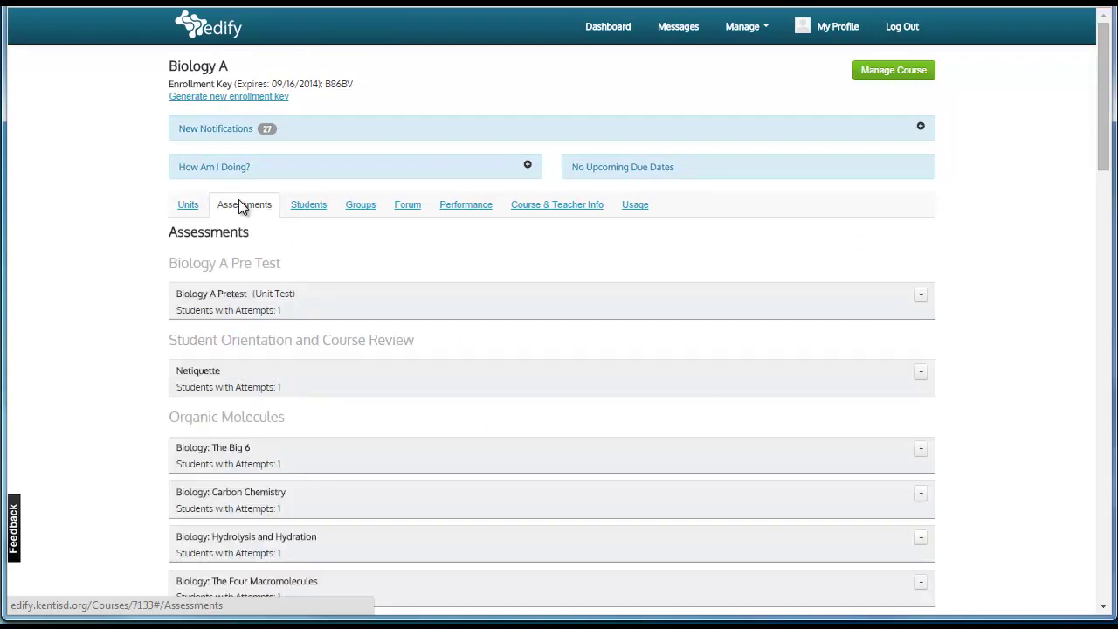
left_click(922, 296)
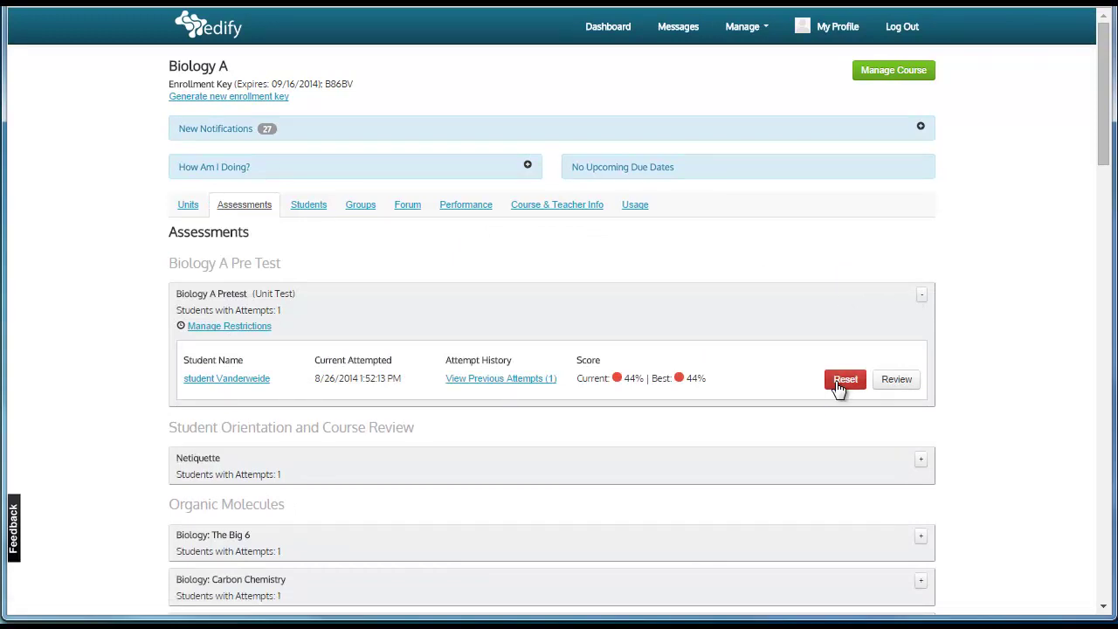
left_click(839, 383)
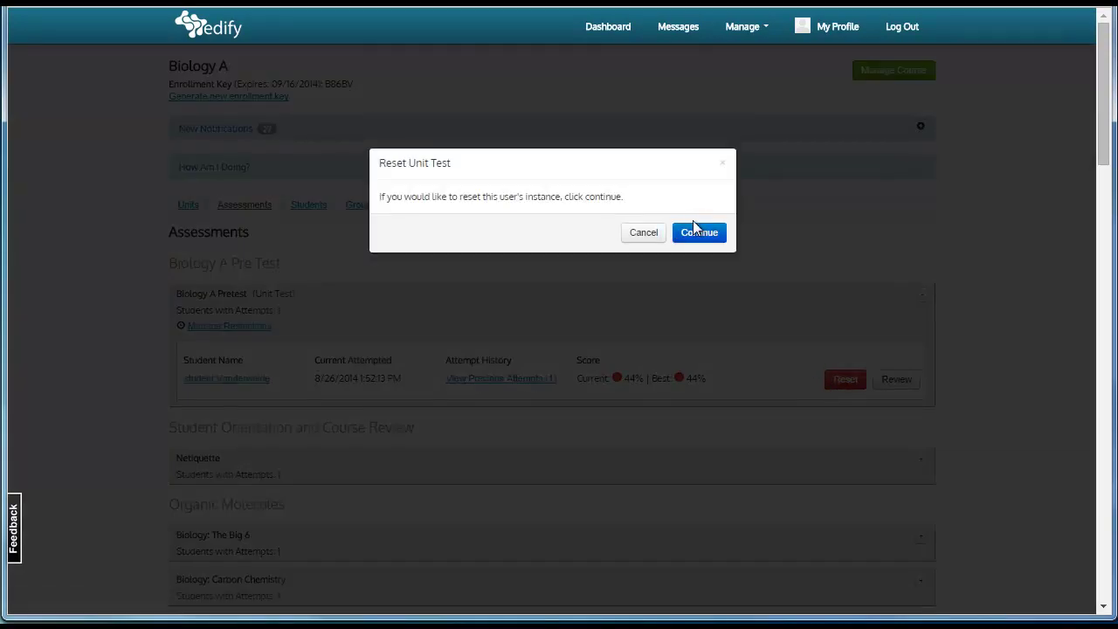
left_click(692, 232)
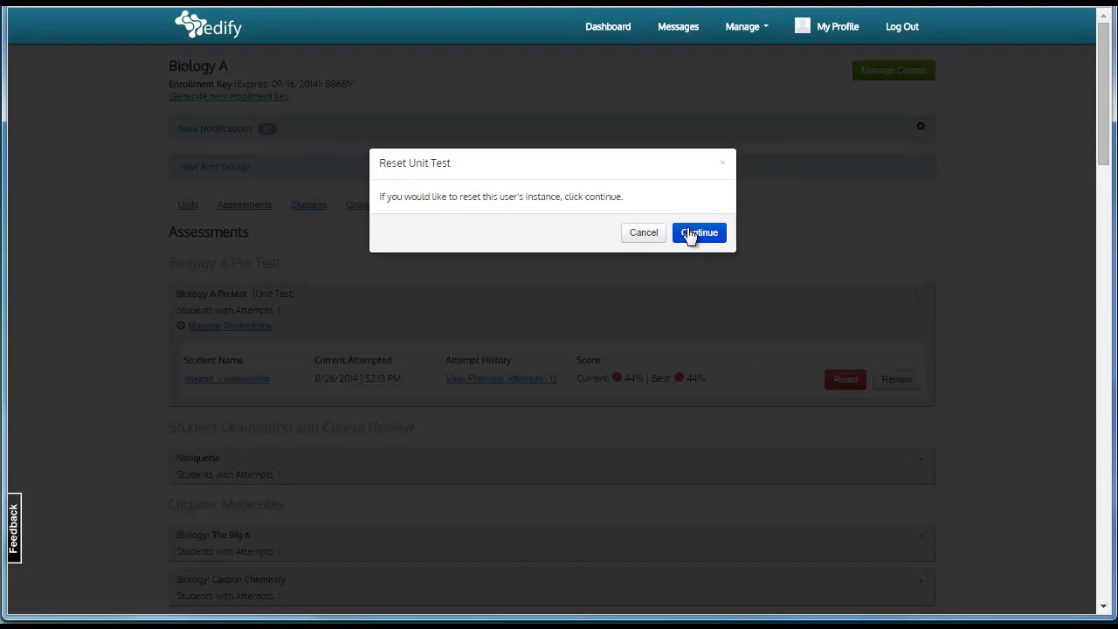